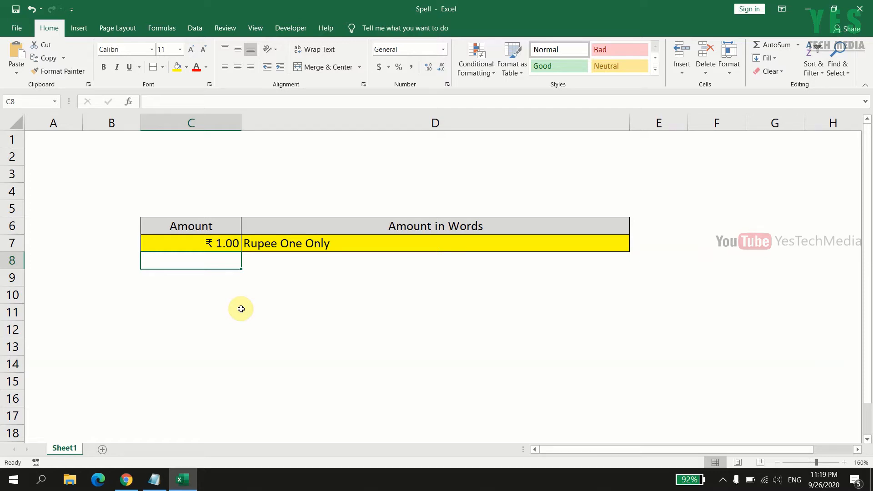
Step: Test the amount-in-words conversion by entering 120 and 125.75 in the Amount cell C7
left_click(226, 245)
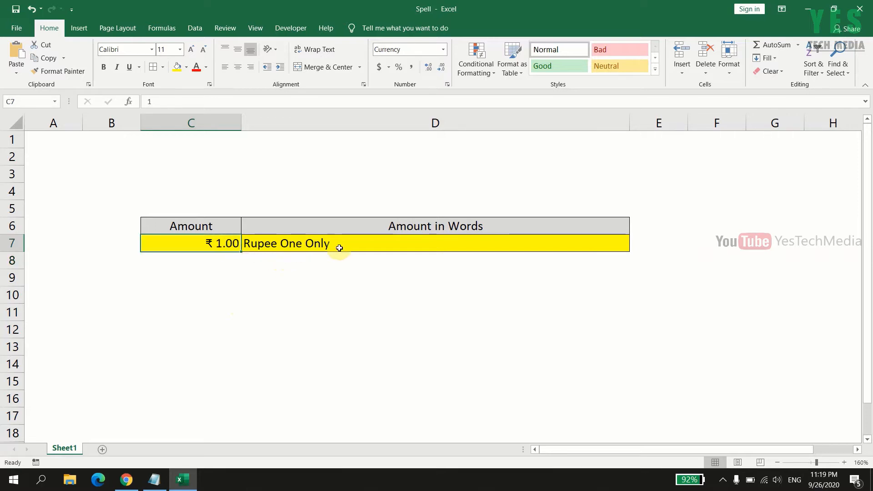
type("120")
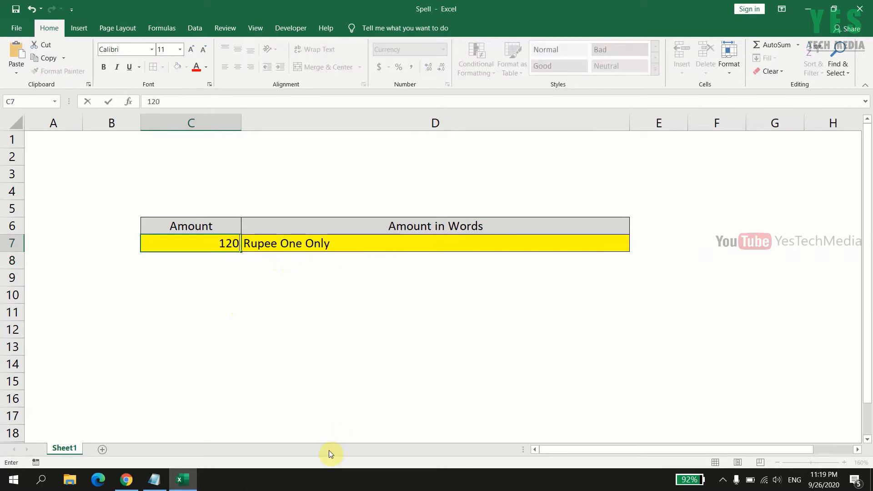
key("Return")
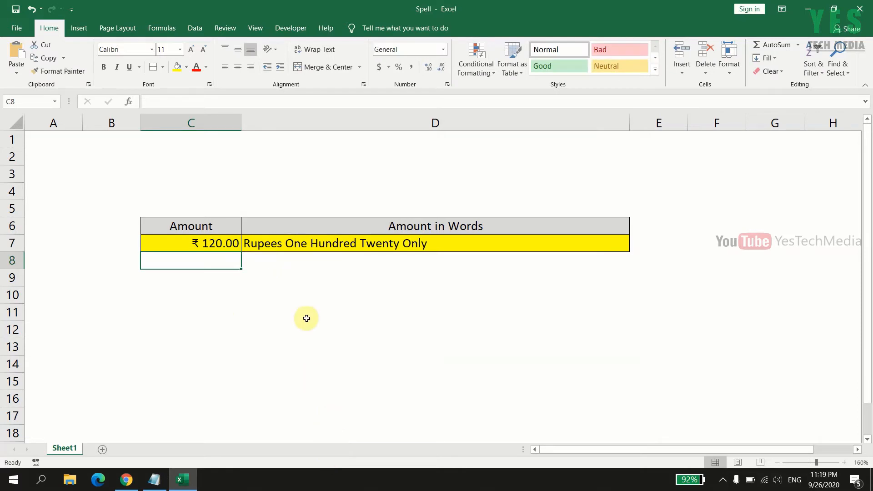
left_click(227, 245)
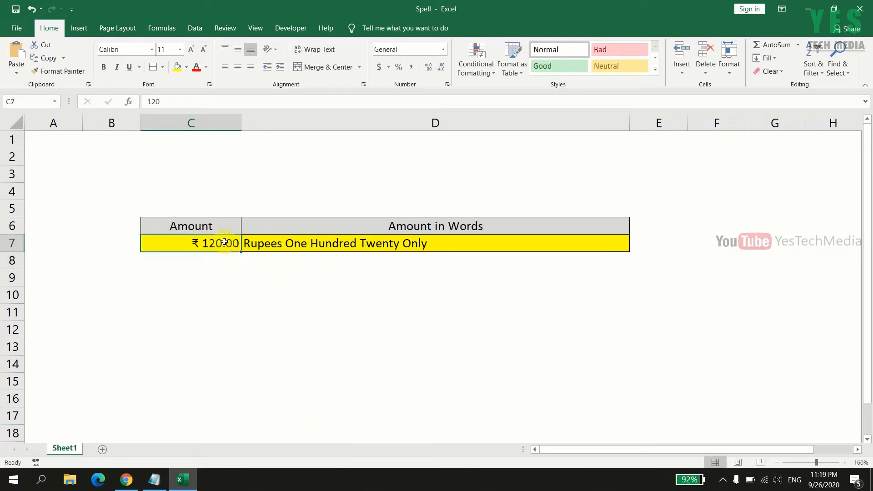
type("125")
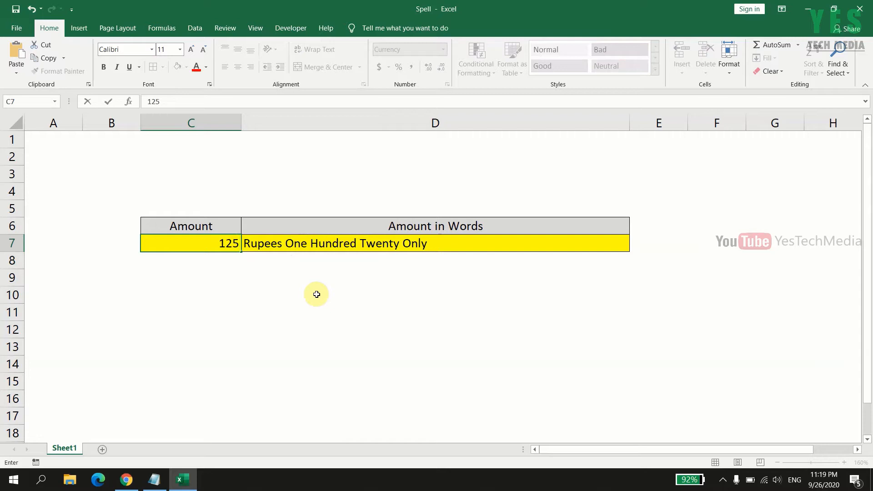
type(".75")
key("Return")
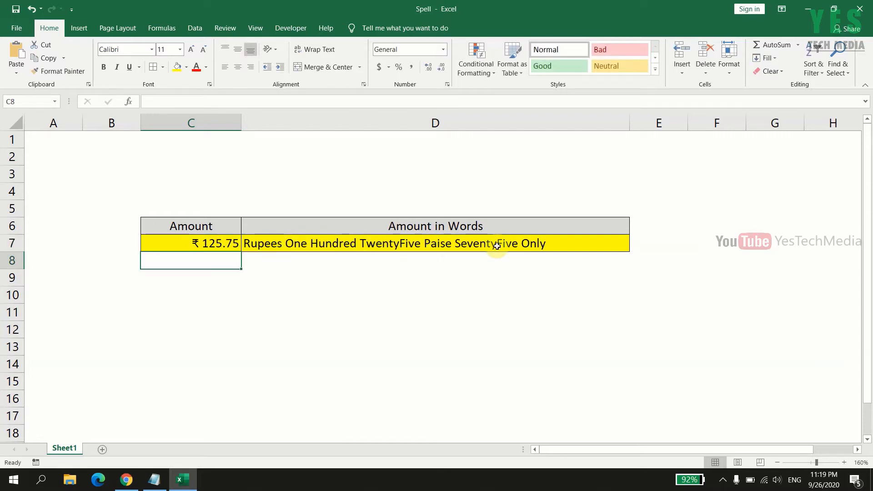
Step: Set the amount in cell C7 to 124000 to convert a larger figure to words
left_click(214, 244)
type("12")
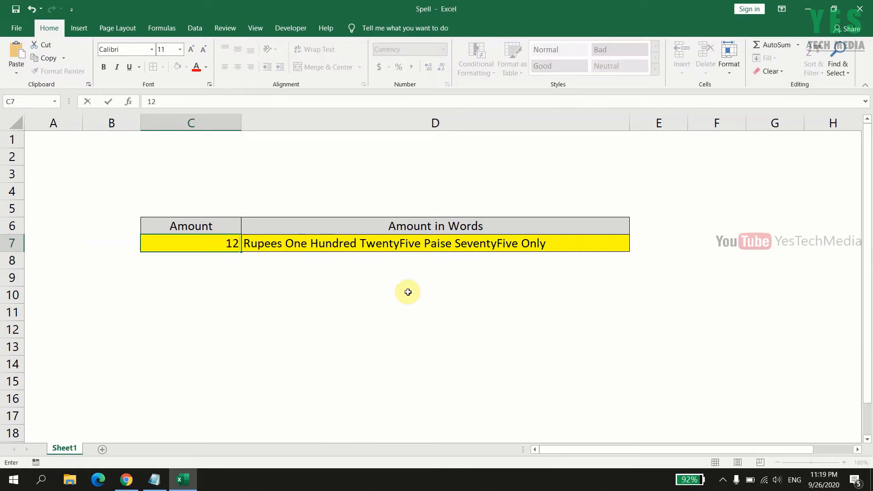
type("4000")
key("Return")
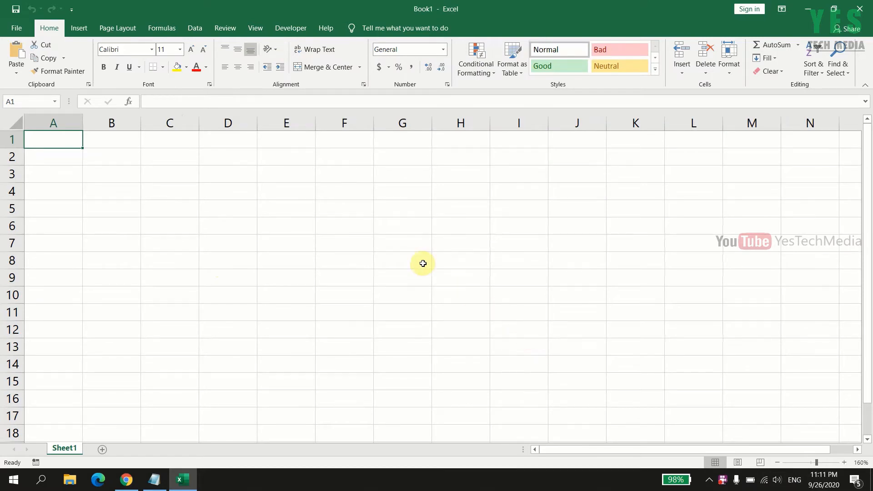
Step: Turn off the Developer tab among the main tabs in the ribbon customization options
left_click(285, 30)
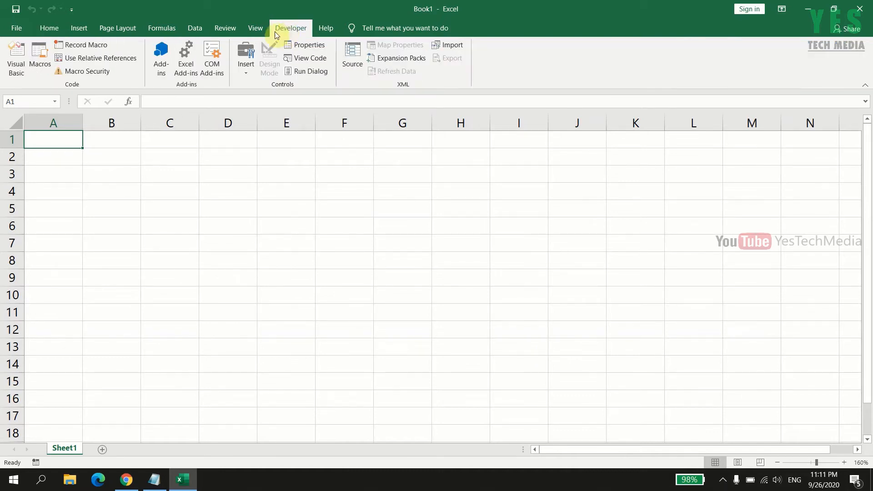
left_click(18, 29)
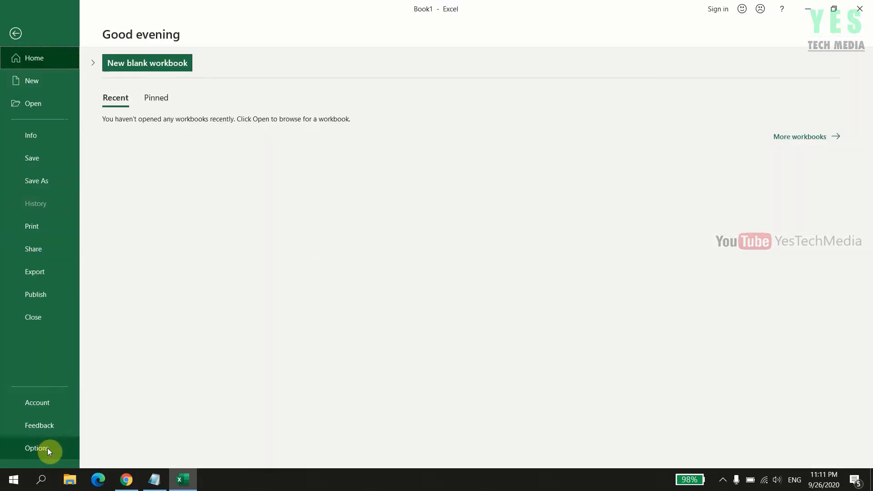
left_click(47, 448)
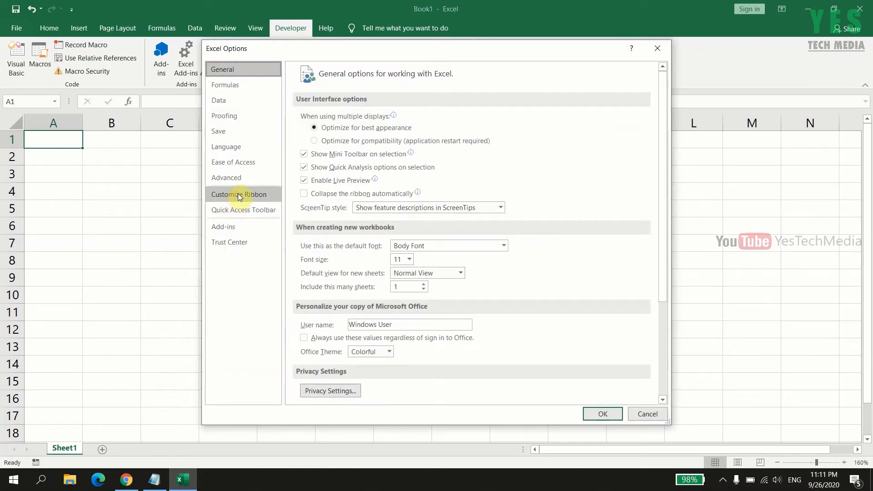
left_click(238, 195)
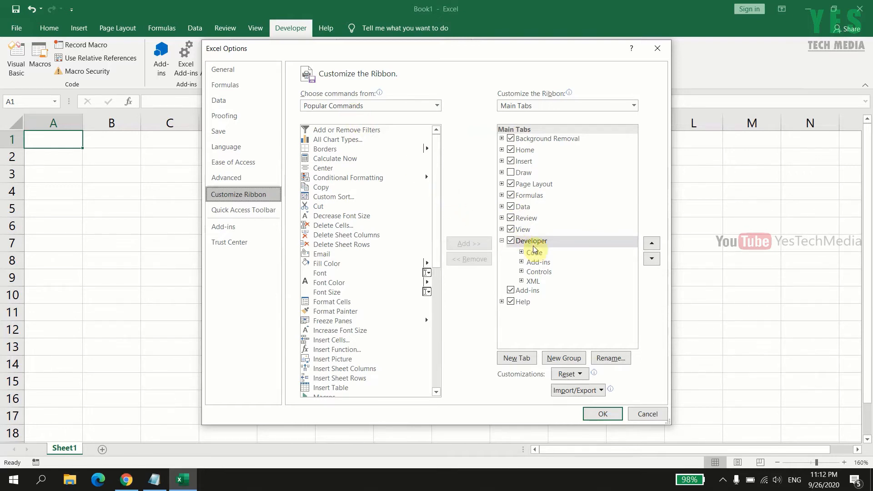
left_click(510, 241)
left_click(603, 414)
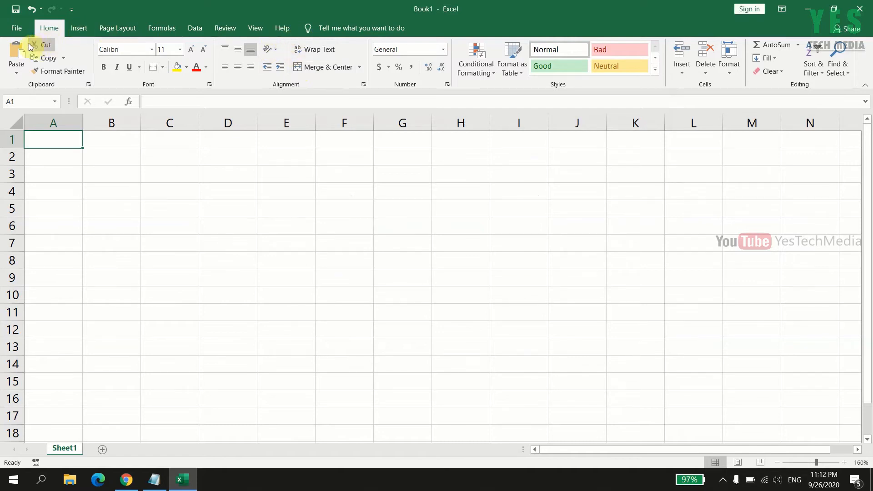
Step: Enable the Developer tab among the main tabs in the ribbon customization options
left_click(18, 28)
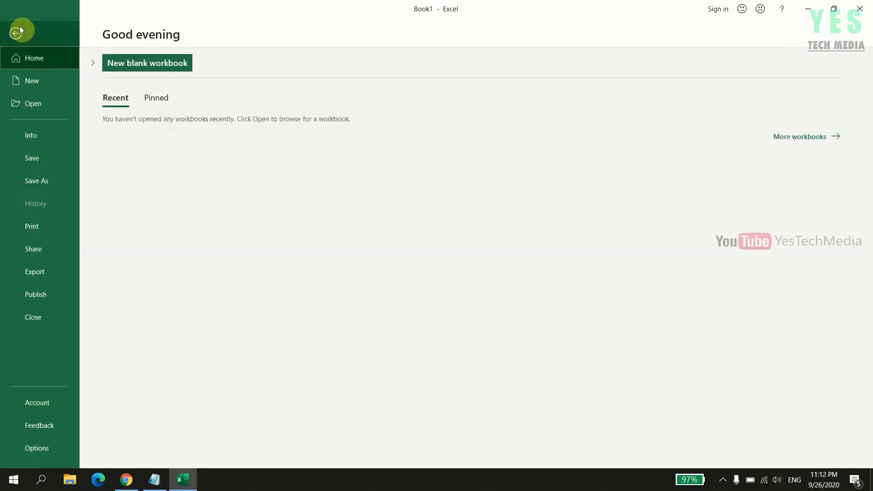
left_click(43, 448)
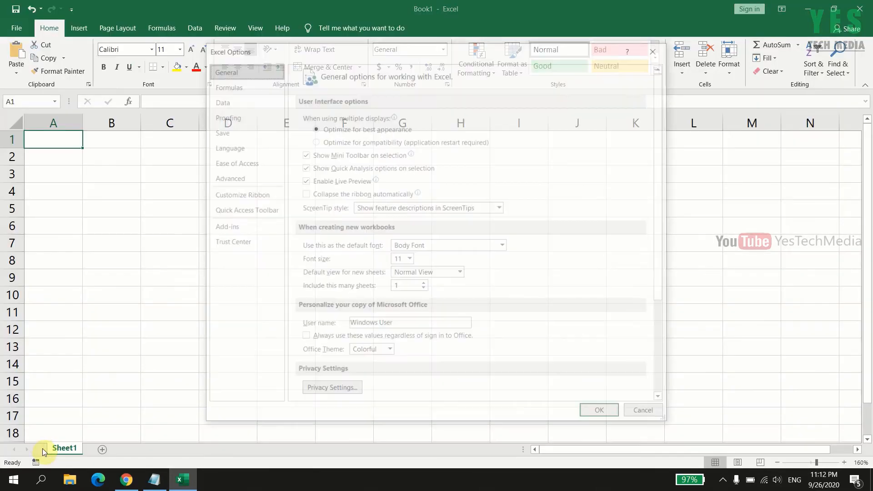
left_click(235, 195)
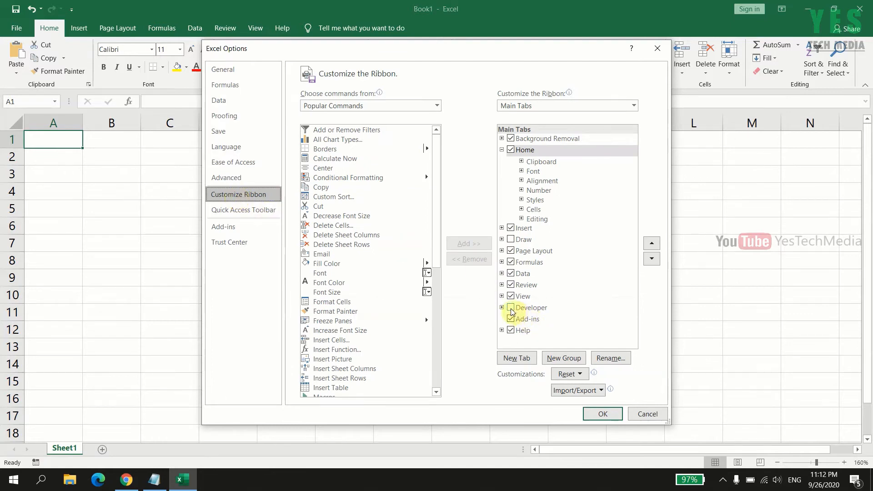
left_click(511, 307)
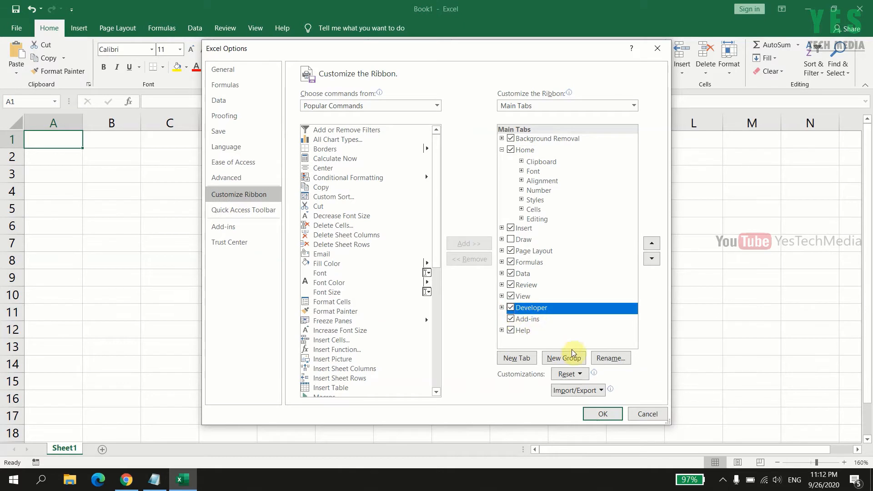
left_click(603, 415)
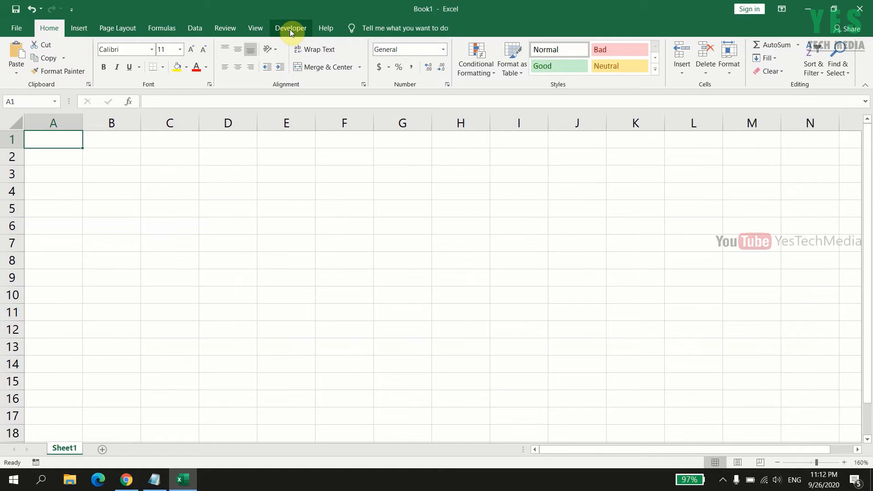
Step: Open the Visual Basic editor for Book1, maximize it and insert a new standard module
left_click(291, 31)
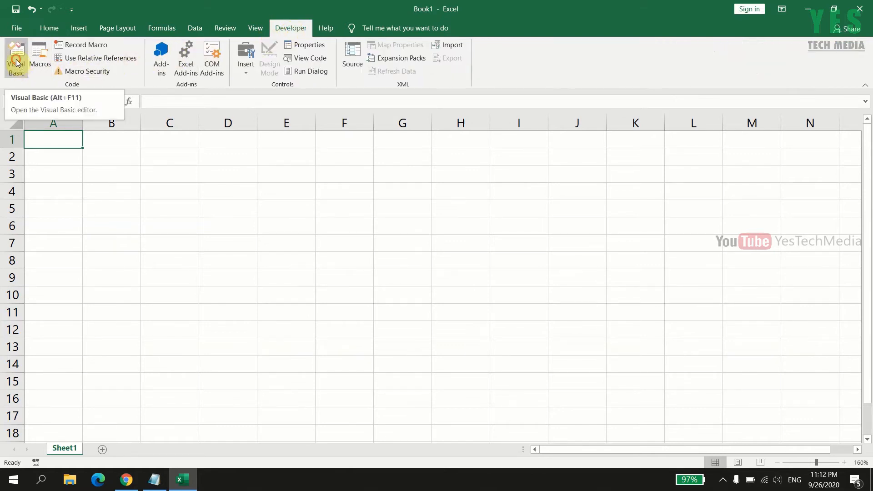
left_click(16, 63)
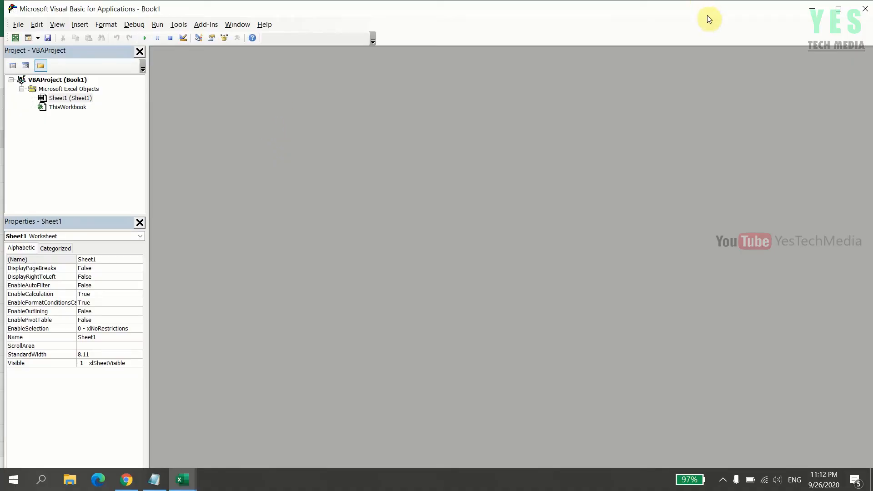
left_click(836, 11)
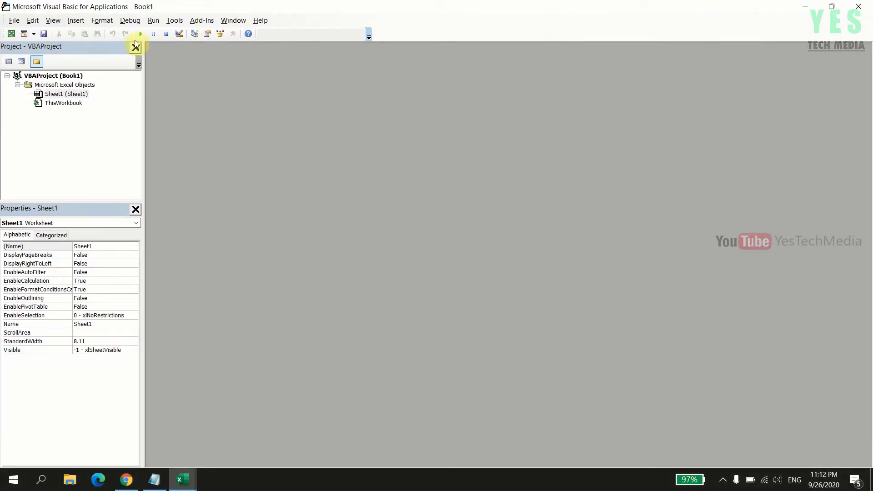
left_click(72, 21)
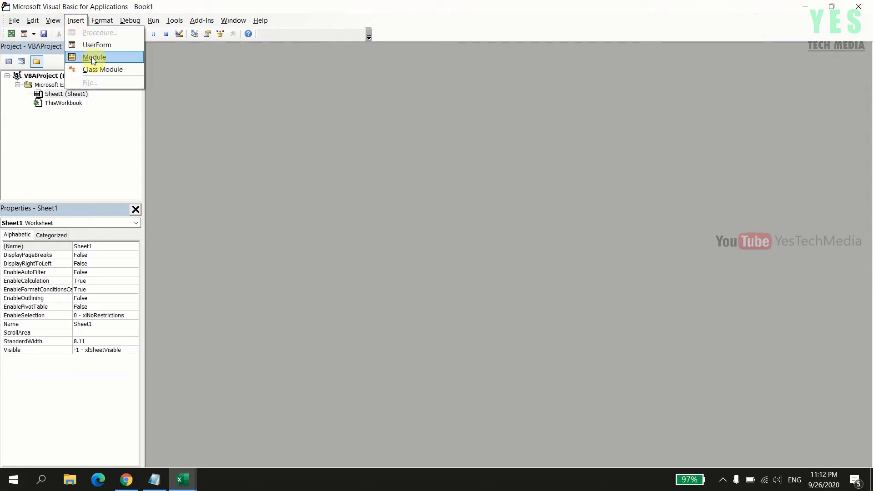
left_click(93, 57)
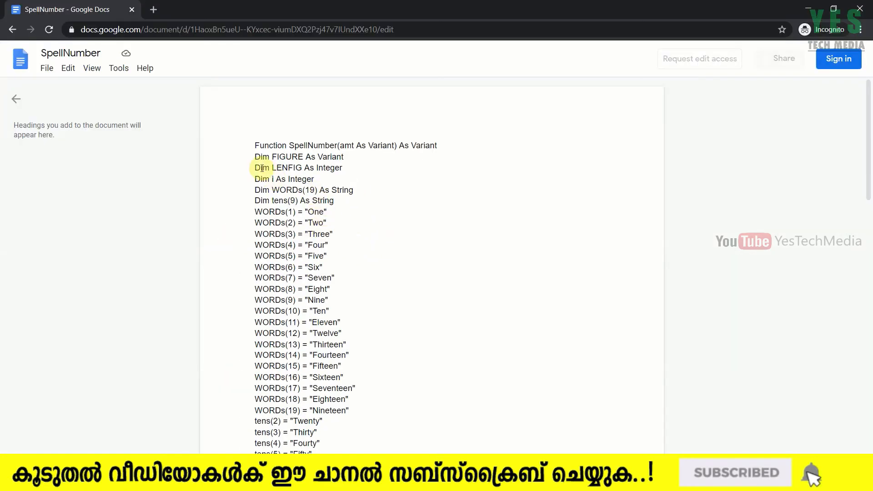
Step: Copy the entire SpellNumber function code from the Google Docs document in Chrome
left_click_drag(254, 145, 324, 377)
scroll(335, 234, "down", 15)
scroll(331, 306, "down", 5)
right_click(296, 347)
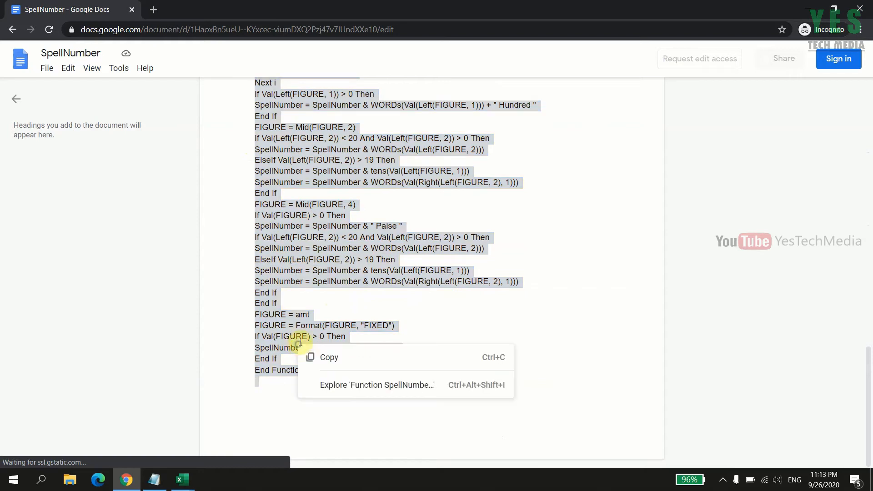
left_click(314, 356)
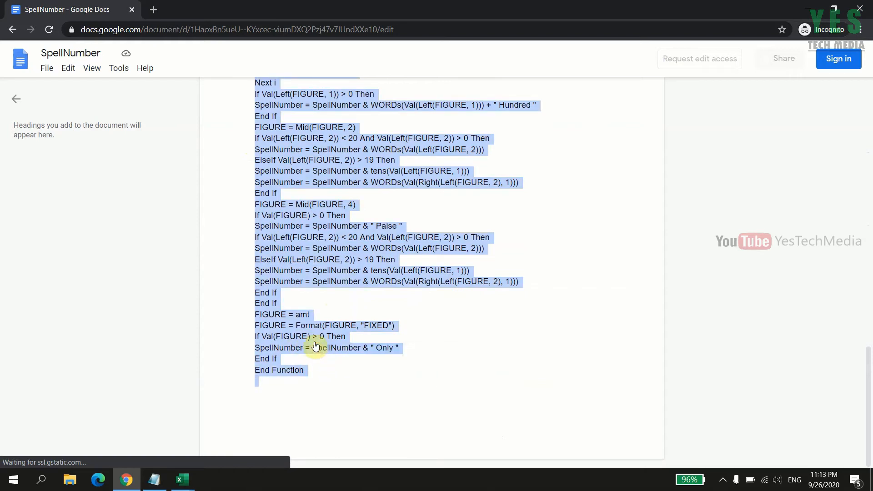
Step: Switch to the Visual Basic editor, paste the SpellNumber code into the empty module, highlight the function name and close the editor
left_click(182, 478)
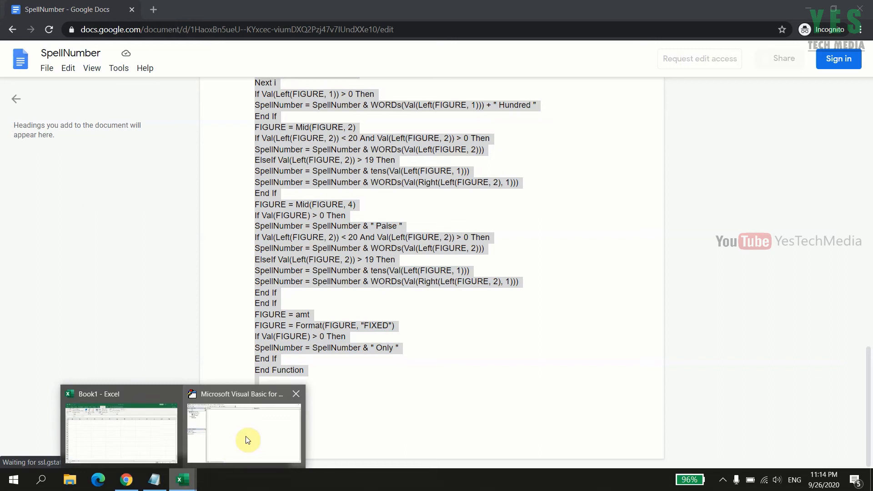
left_click(255, 425)
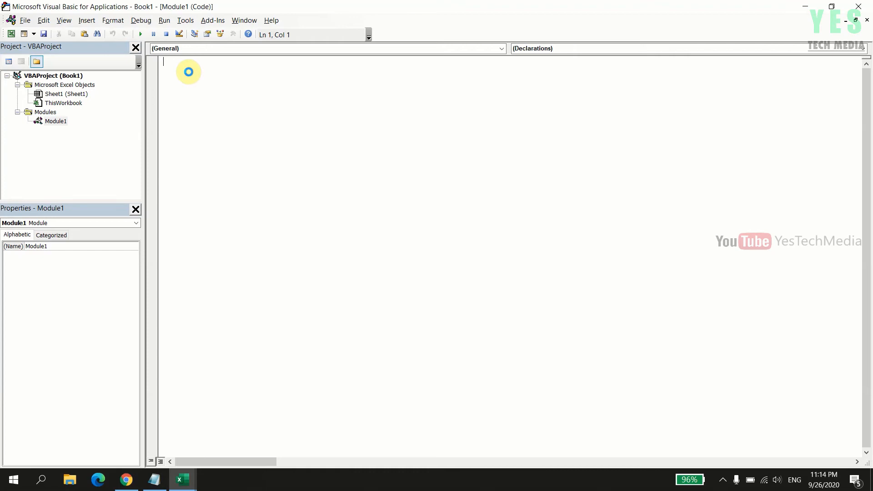
scroll(281, 279, "up", 4)
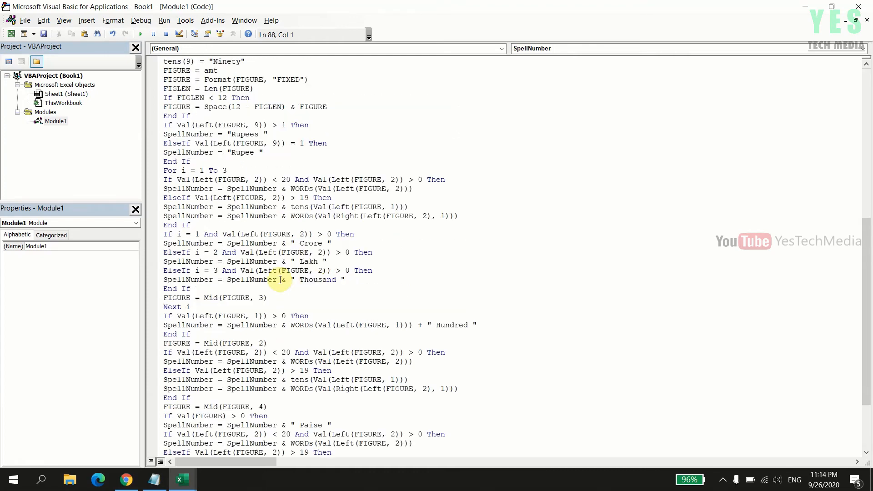
scroll(280, 279, "up", 10)
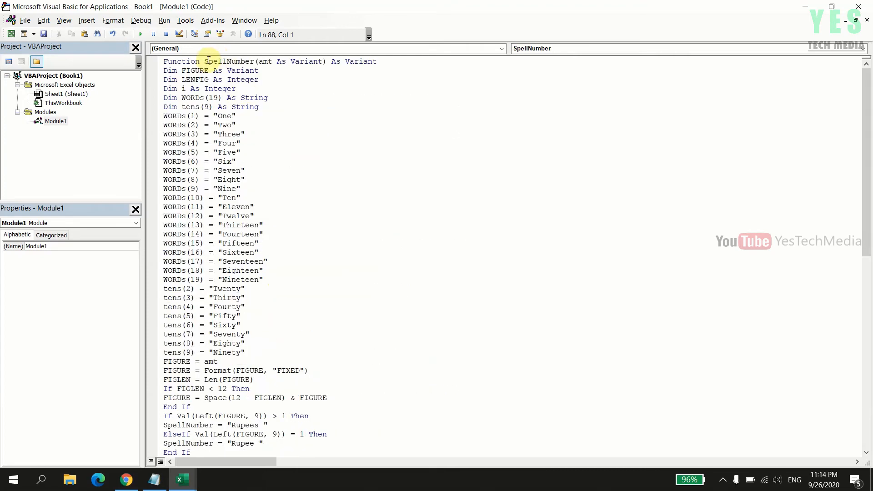
left_click_drag(206, 59, 254, 56)
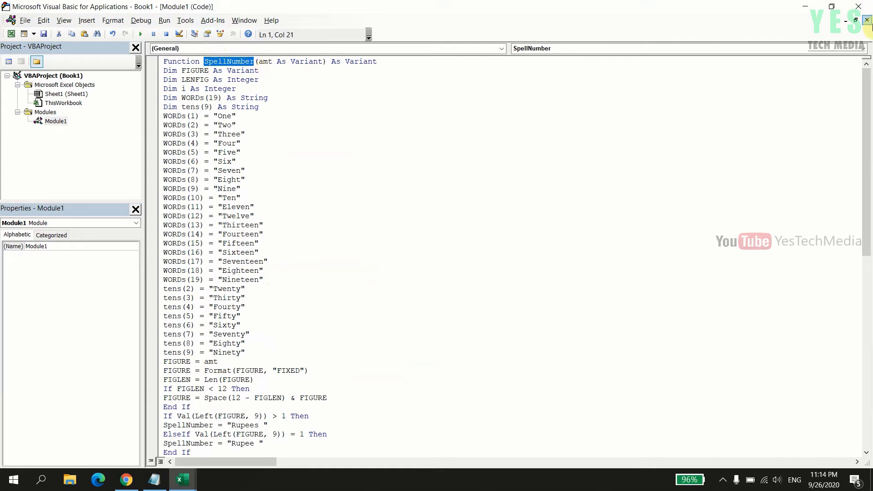
left_click(859, 7)
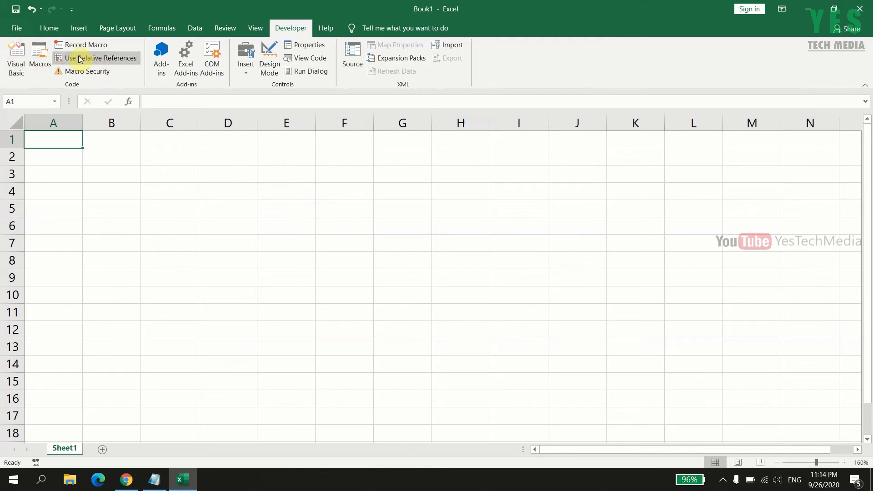
Step: Save the workbook to the Desktop as an Excel Macro-Enabled Workbook named Spell
left_click(16, 9)
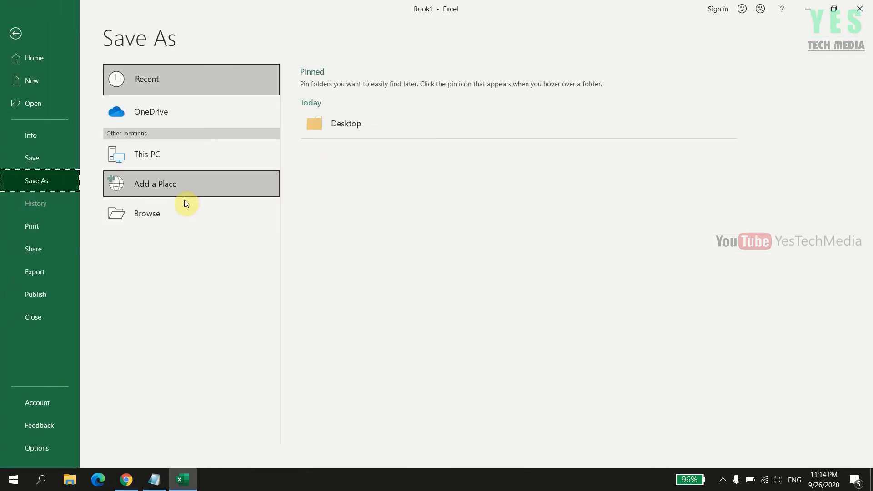
left_click(182, 155)
left_click(347, 164)
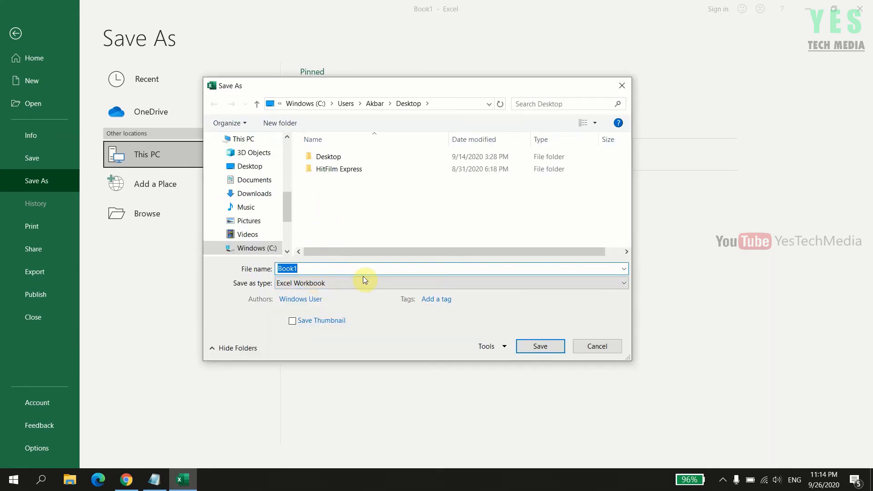
type("Spell")
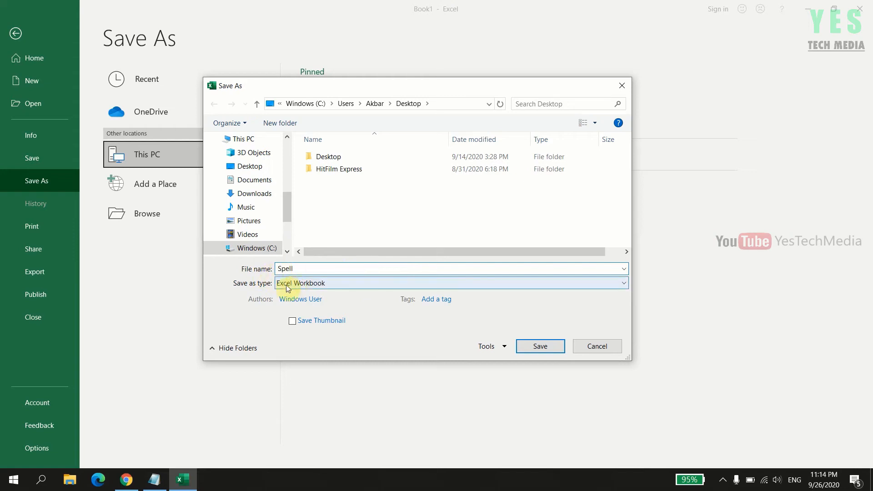
left_click(324, 284)
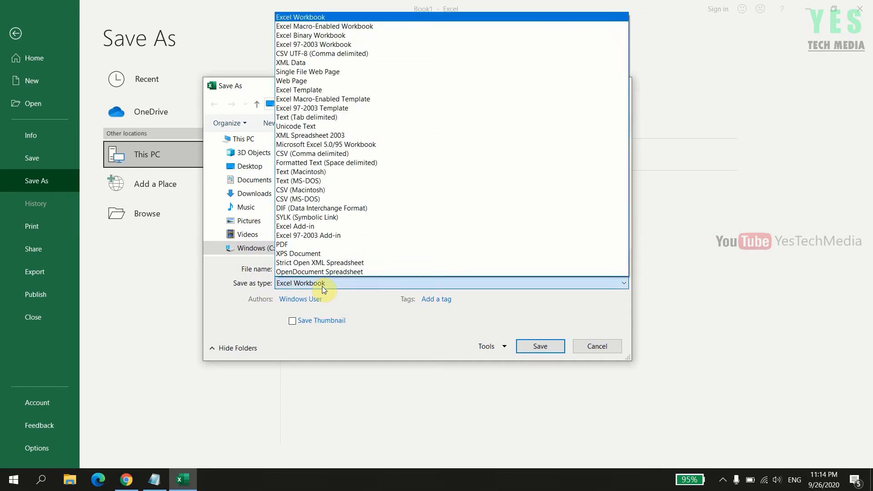
left_click(339, 28)
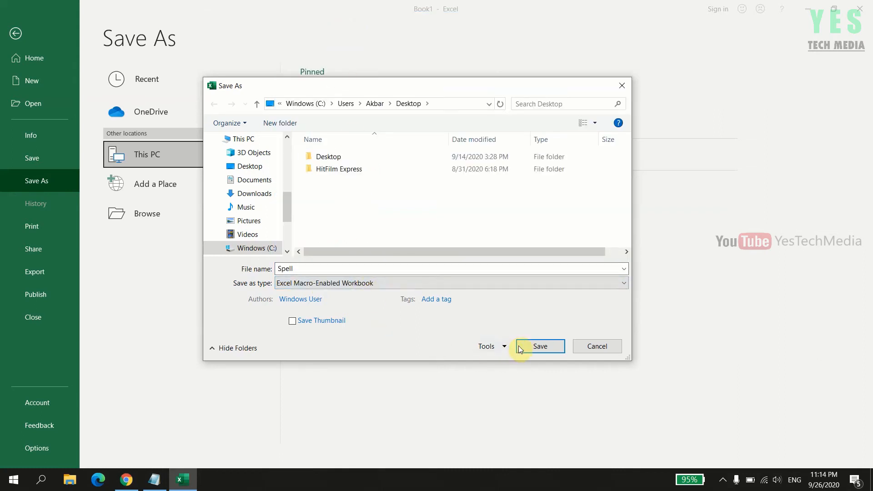
left_click(541, 346)
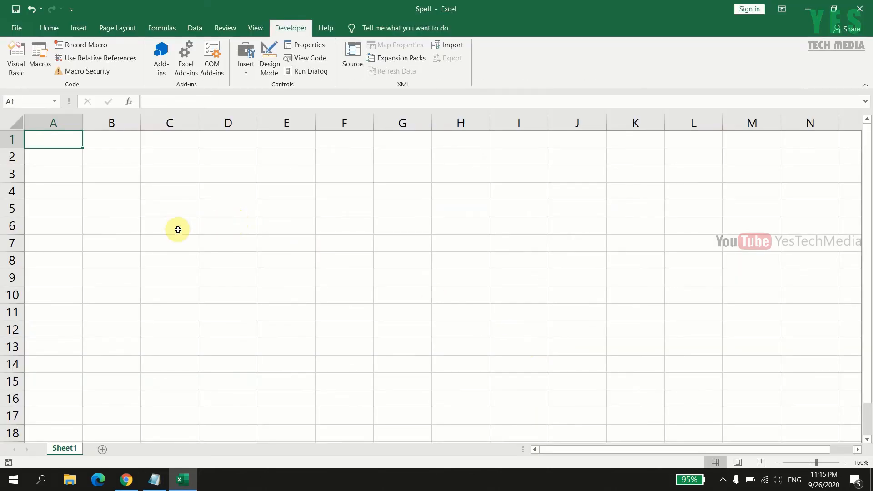
Step: Enter the heading Amount in cell C6 and the heading Amount in Words in cell D6
left_click(177, 231)
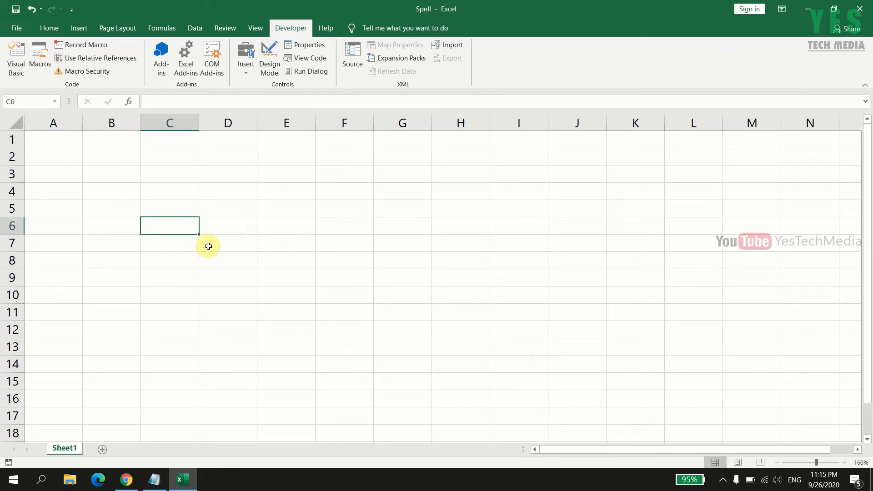
type("Amount")
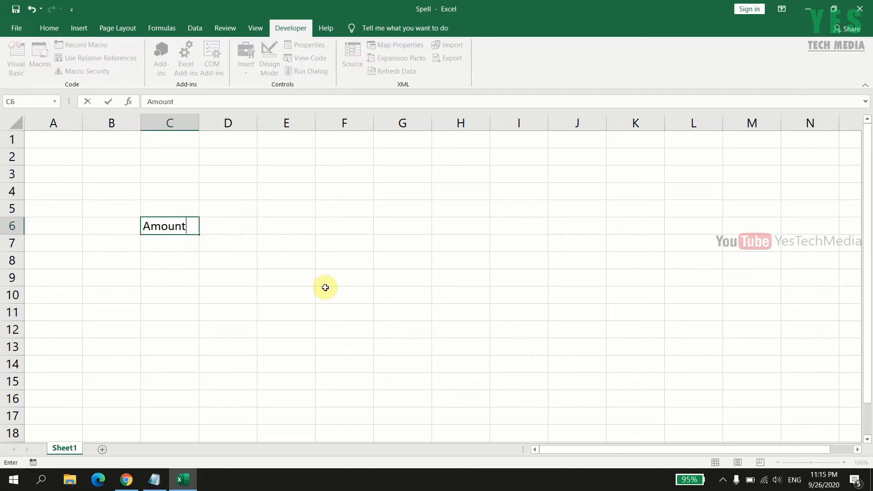
key("Tab")
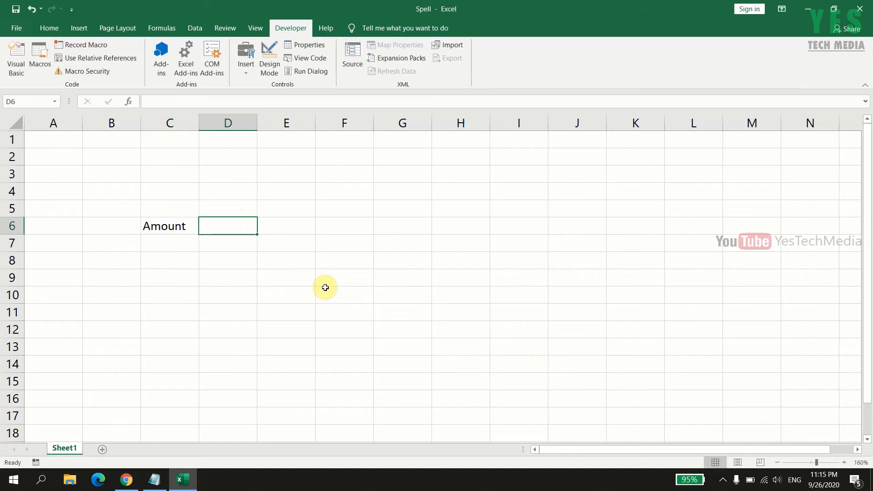
type("Amou")
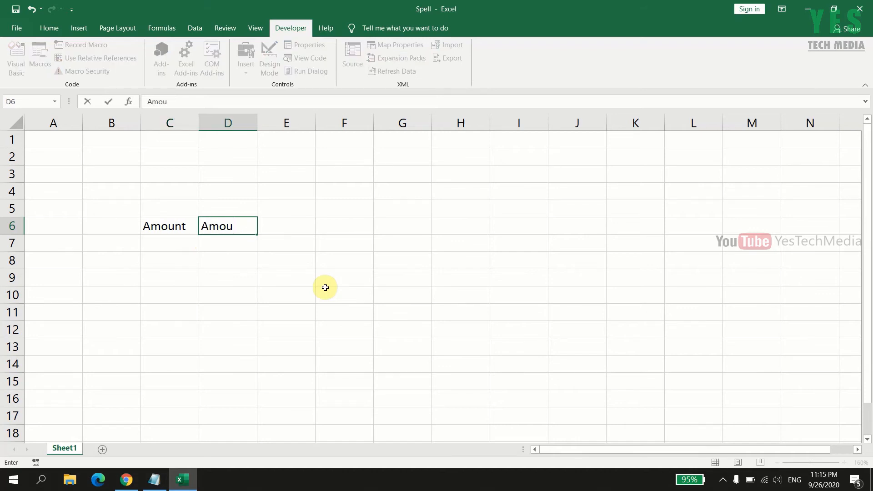
type("nt in Words")
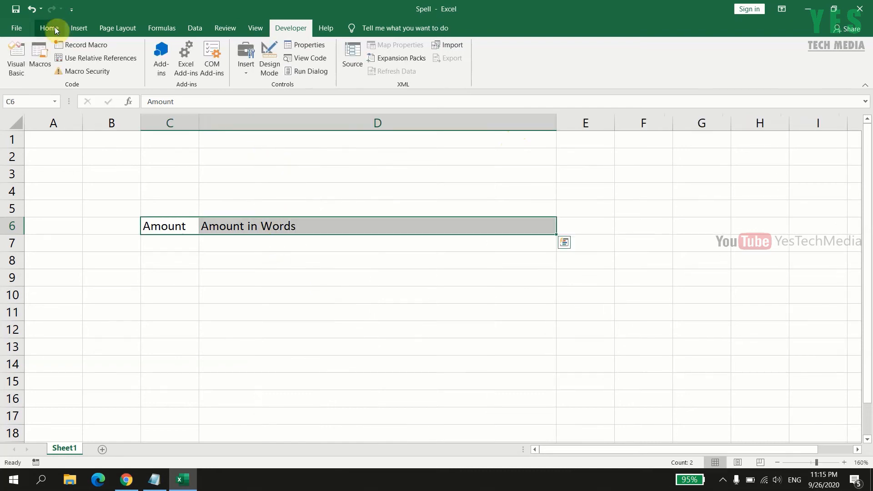
Step: Centre the two headings in C6:D6 and hide the sheet's gridlines
left_click(47, 28)
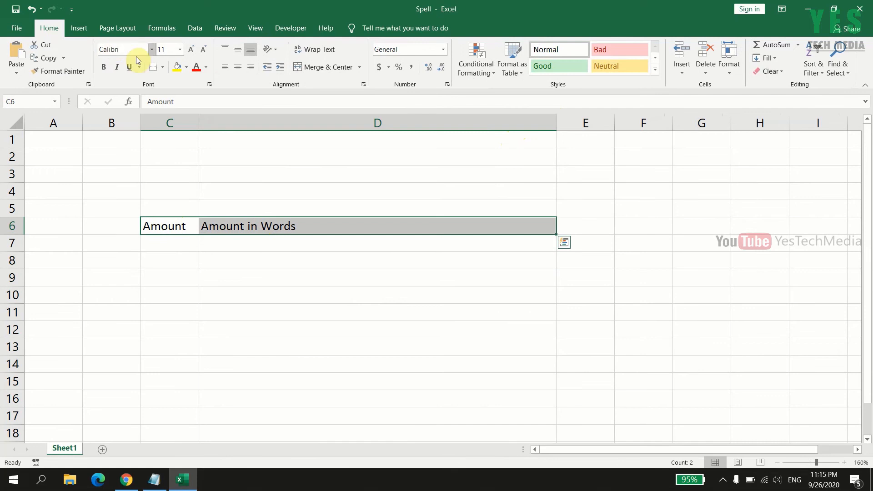
left_click(238, 68)
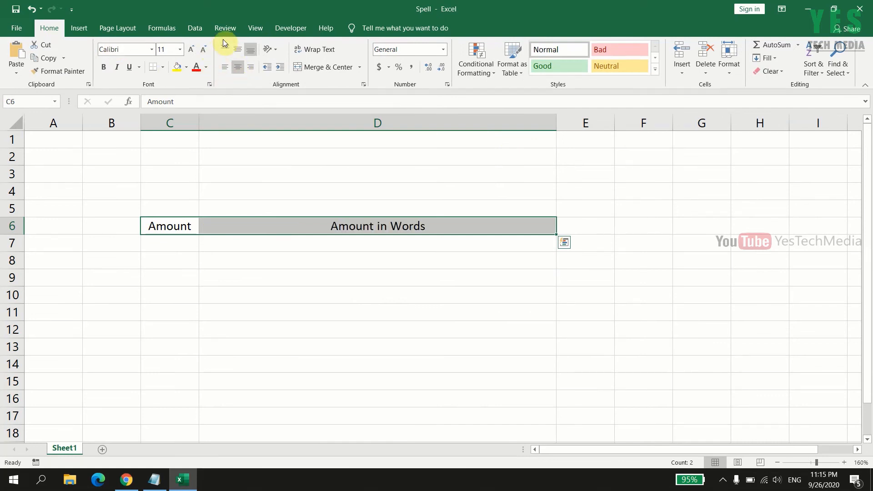
left_click(254, 29)
left_click(132, 67)
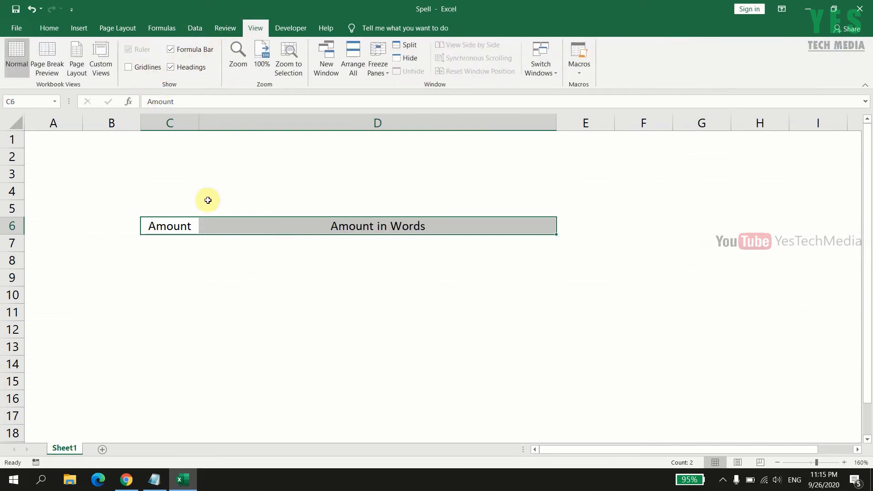
left_click(49, 28)
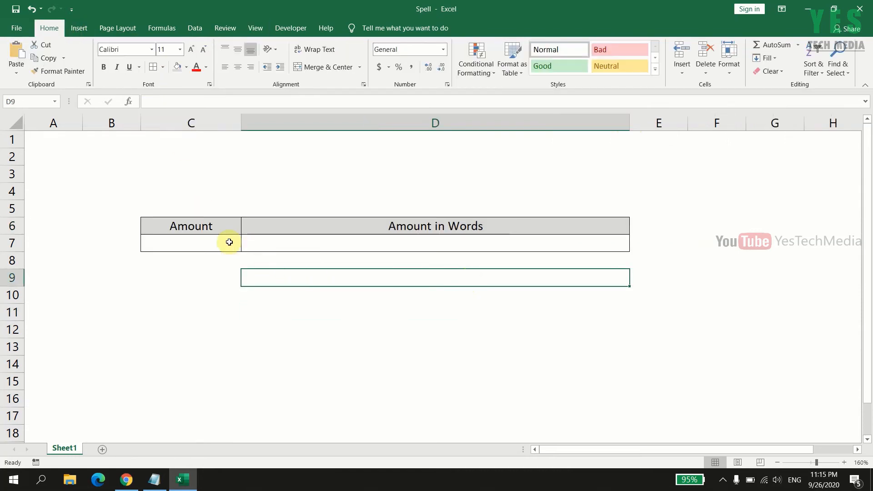
Step: Format cell C7 under the Amount heading as Currency with the ₹ English (India) symbol
left_click(210, 243)
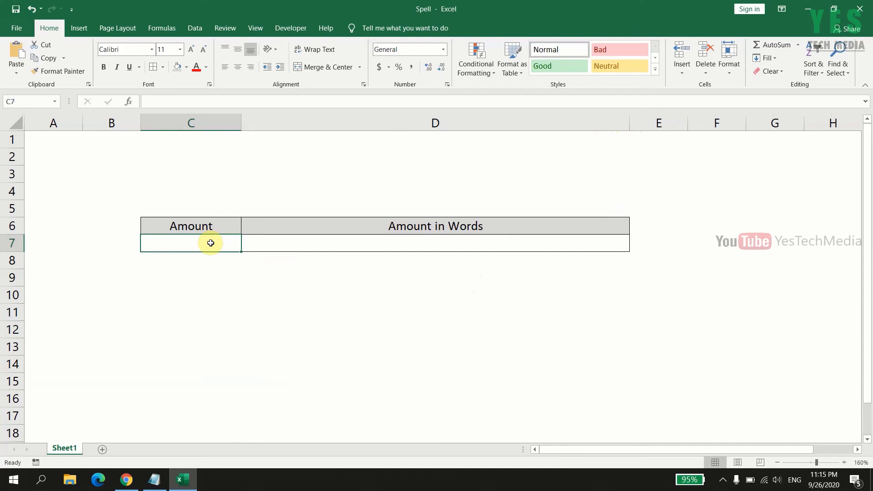
left_click(408, 246)
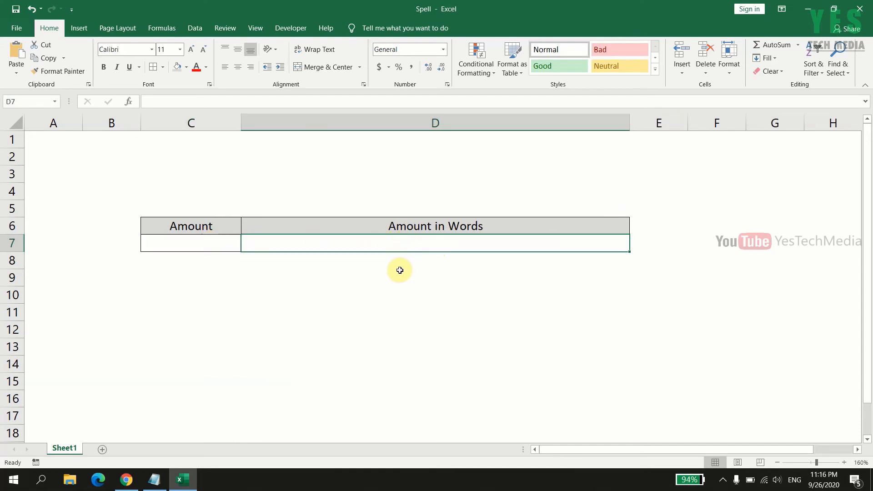
left_click(214, 248)
right_click(213, 246)
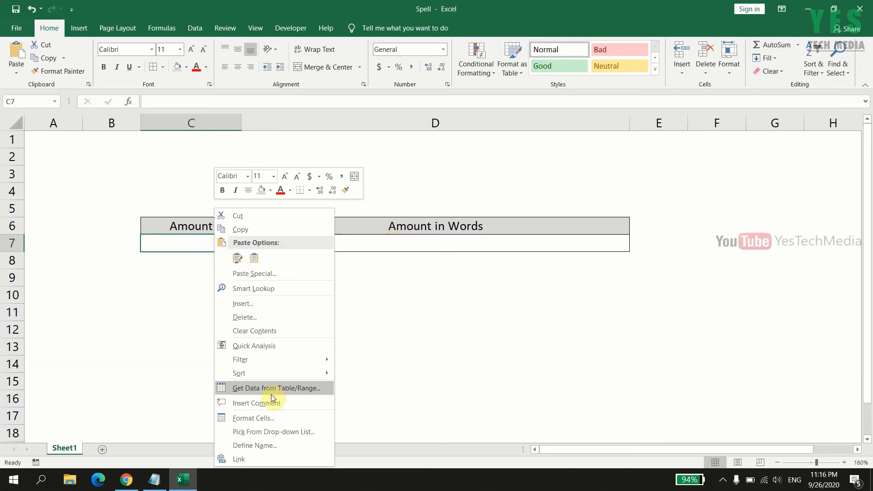
left_click(271, 420)
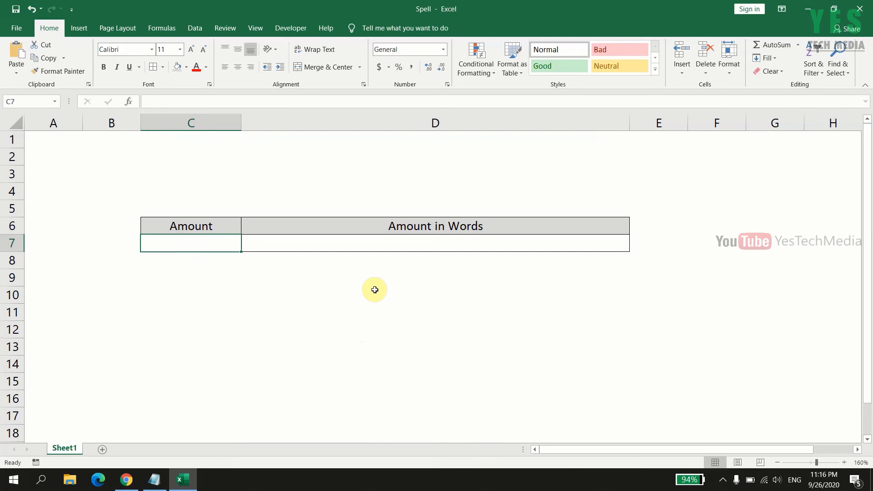
left_click_drag(288, 185, 452, 171)
left_click(318, 234)
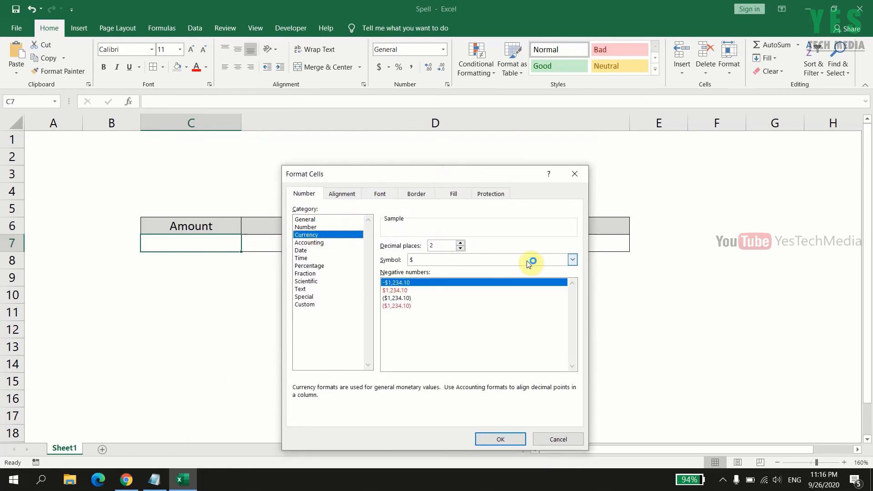
left_click(572, 260)
mouse_move(569, 293)
left_mouse_down()
mouse_move(573, 312)
mouse_move(568, 275)
mouse_move(571, 302)
left_mouse_up()
left_click(454, 363)
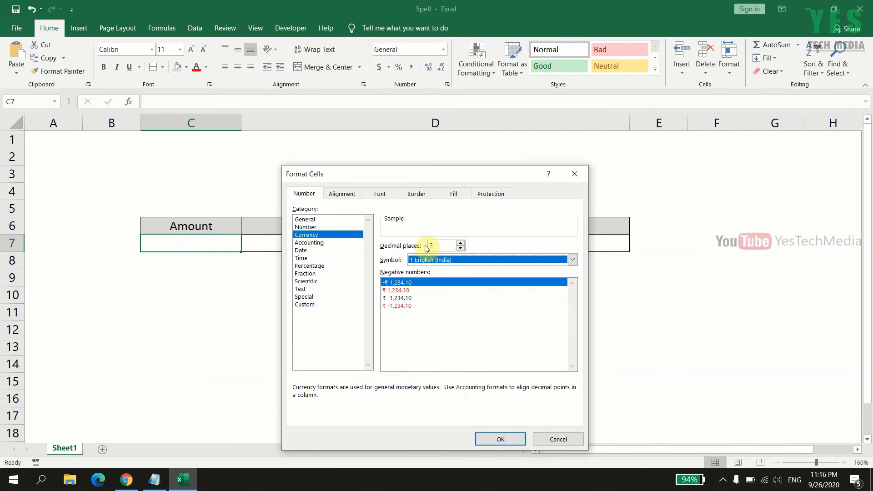
left_click(501, 439)
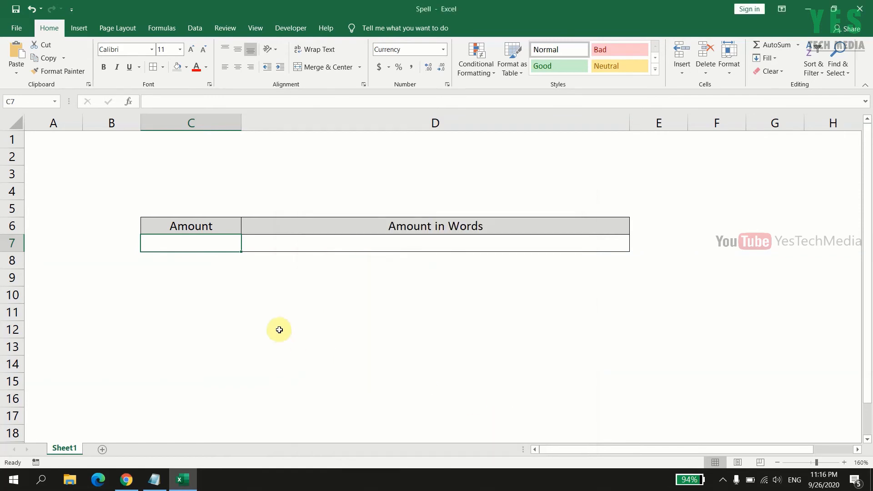
Step: Enter the amount 100 in cell C7
type("100")
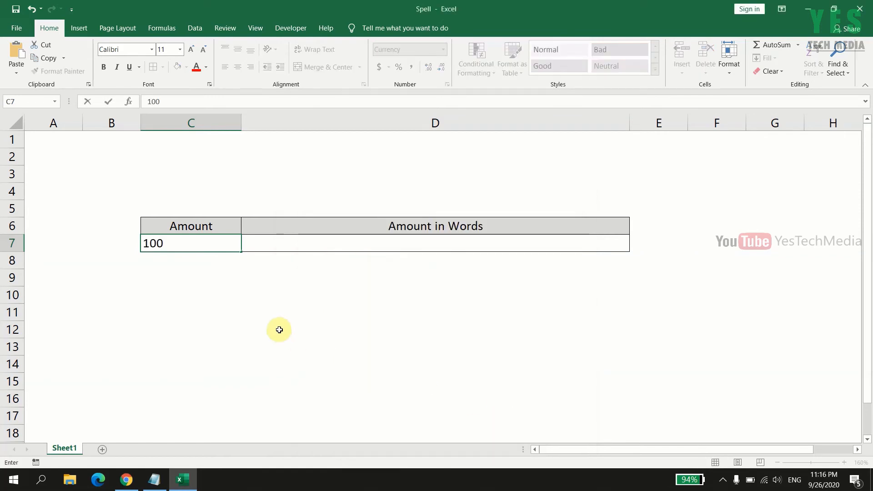
key("Return")
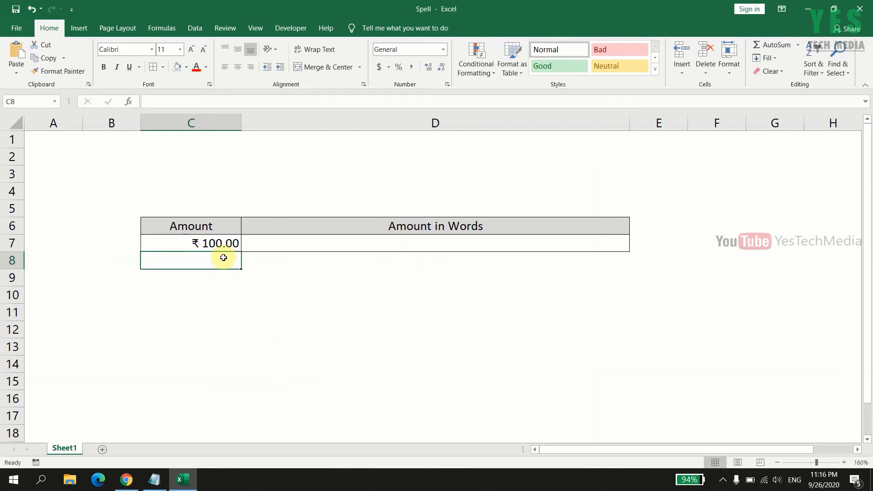
left_click(303, 289)
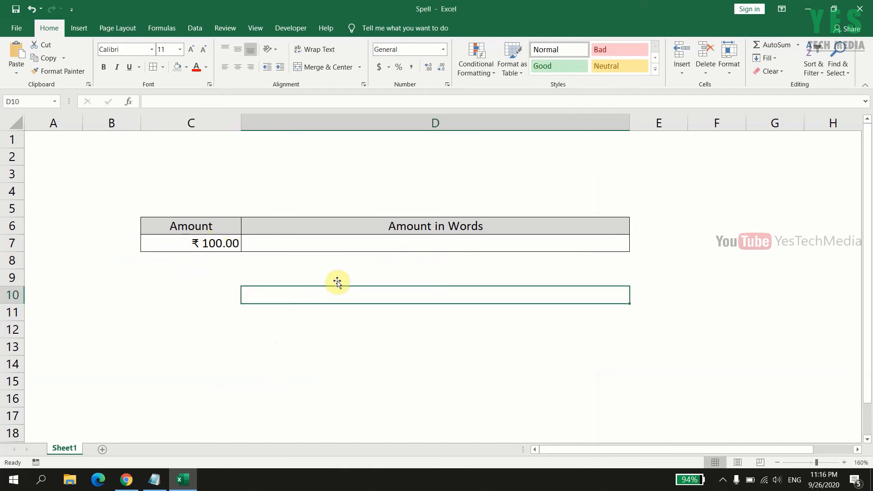
Step: Insert the user-defined SpellNumber function in cell D7 with C7 as its Amt argument
left_click(375, 244)
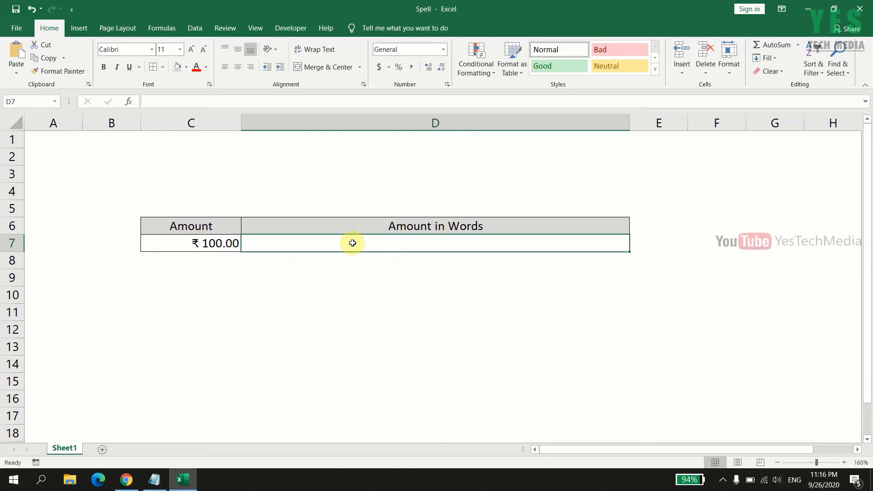
left_click(130, 102)
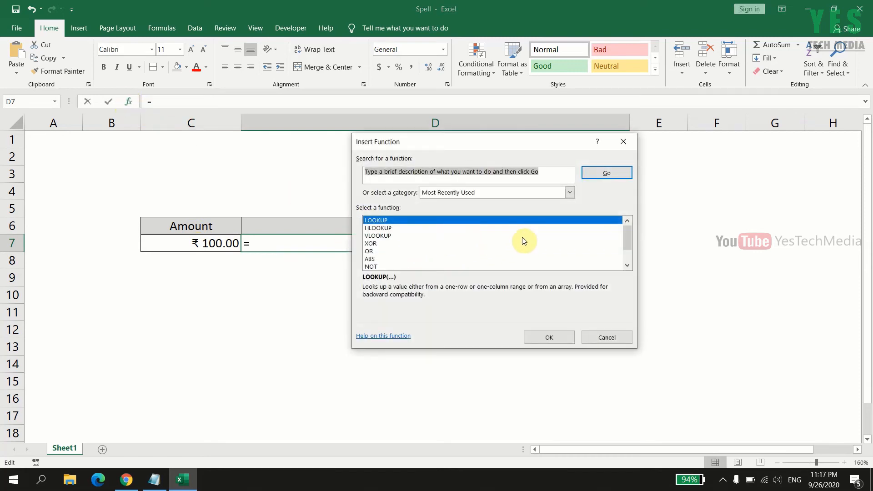
left_click(571, 193)
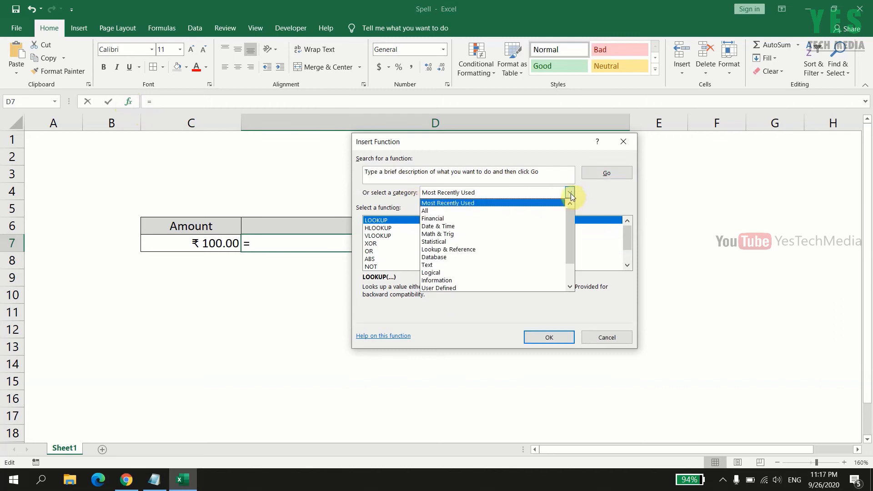
left_click(481, 288)
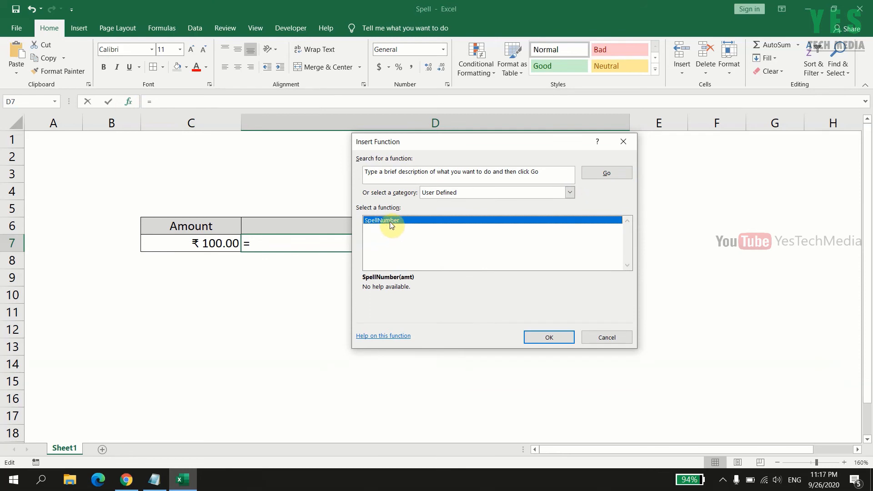
left_click(546, 340)
left_click_drag(420, 188, 451, 214)
left_click(429, 241)
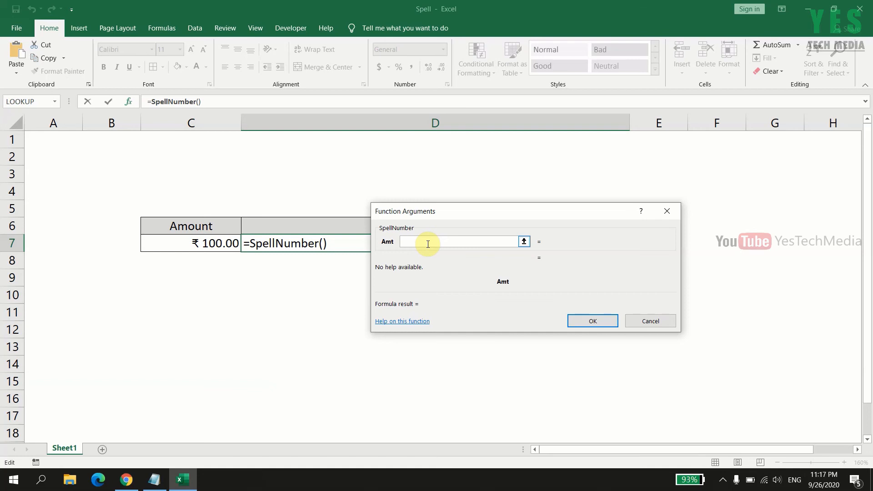
left_click(227, 244)
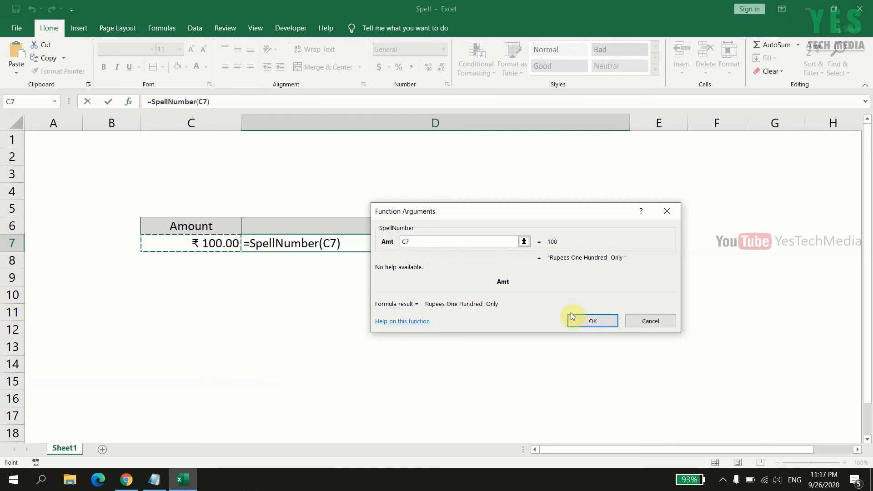
left_click(592, 321)
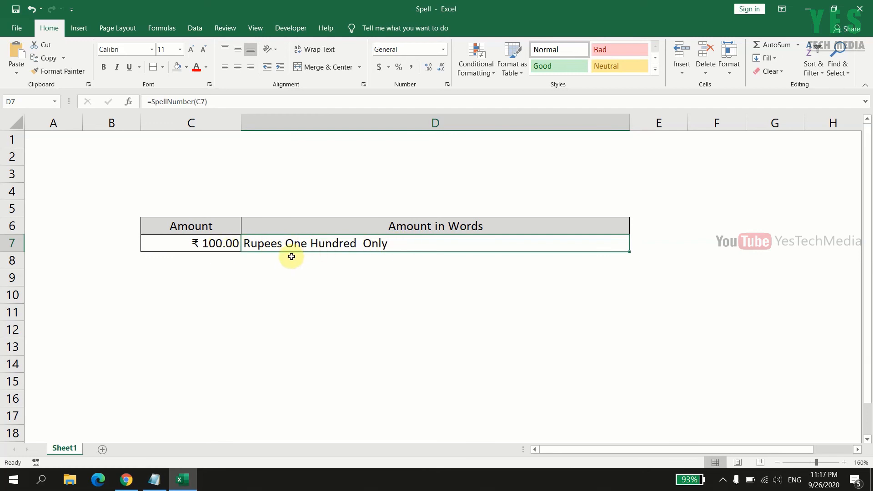
Step: Set the amount in cell C7 to 1000.5 to test the formula with a decimal value
left_click(221, 243)
type("10")
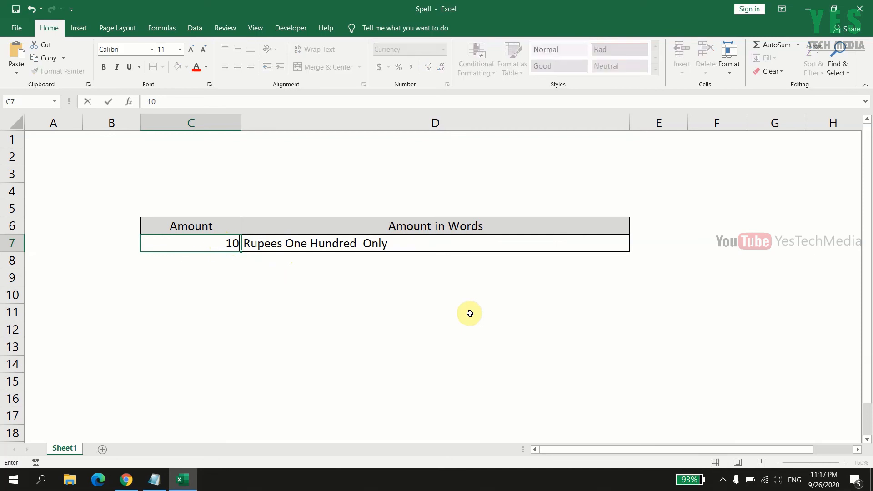
type("00.5")
key("Return")
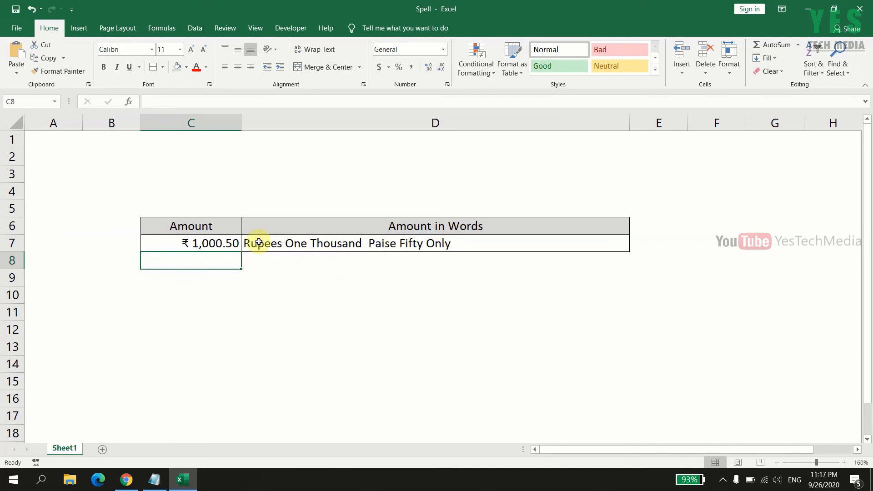
Step: Set the amount in cell C7 to 125000 to test the formula with a larger value
left_click(210, 243)
type("125000")
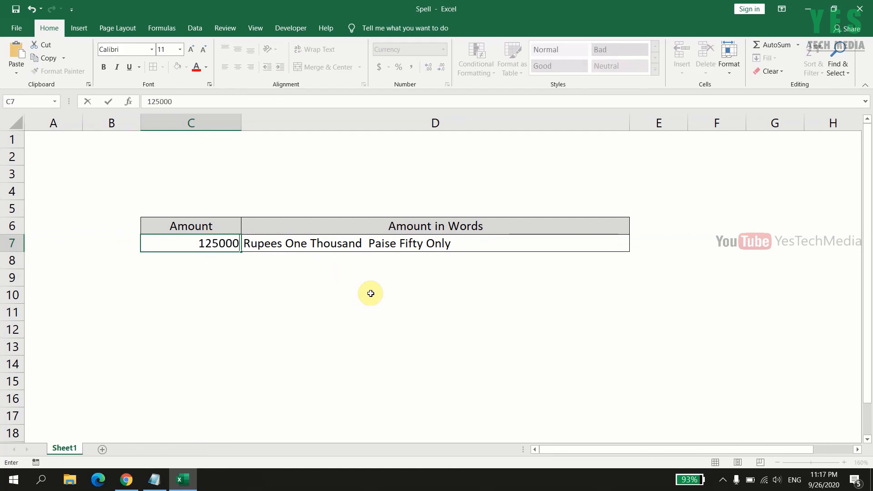
key("Return")
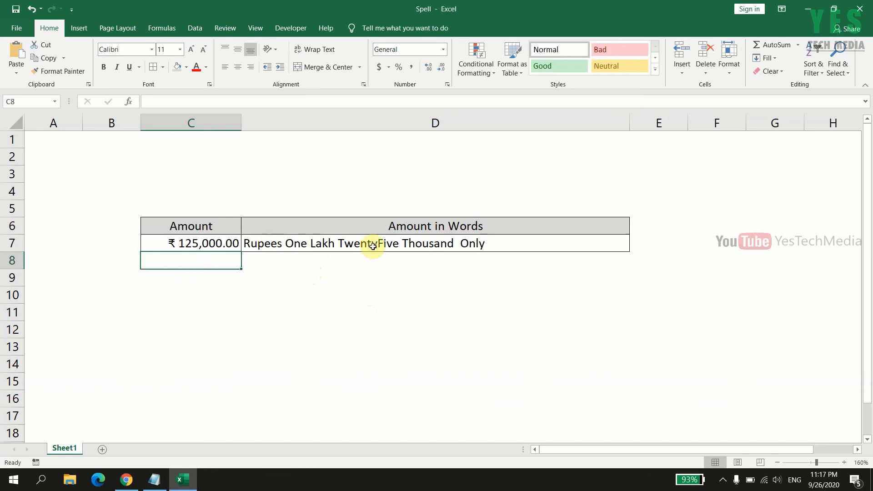
Step: Set the amount in cell C7 to 1000004 to test the formula with a seven-digit value
left_click(215, 246)
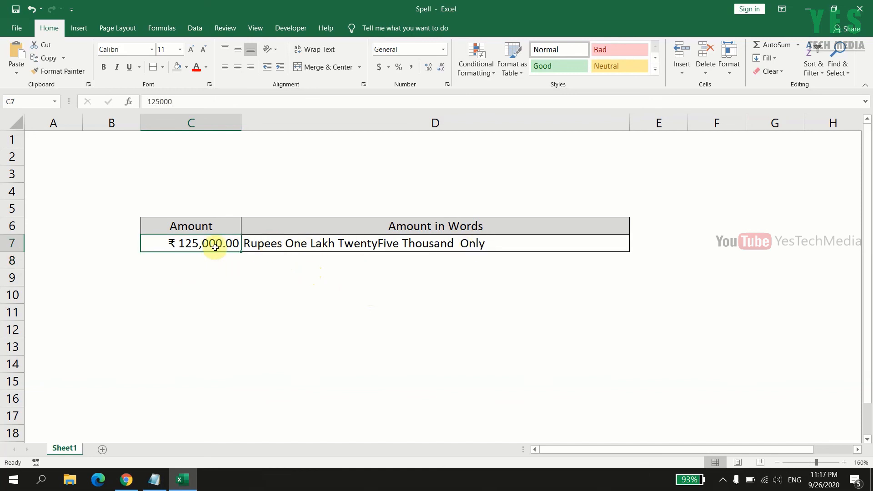
type("1")
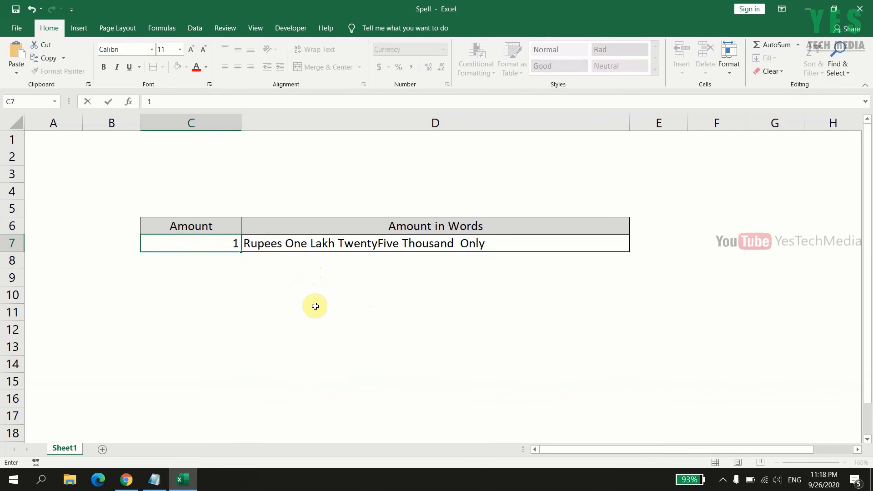
type("000004")
key("Return")
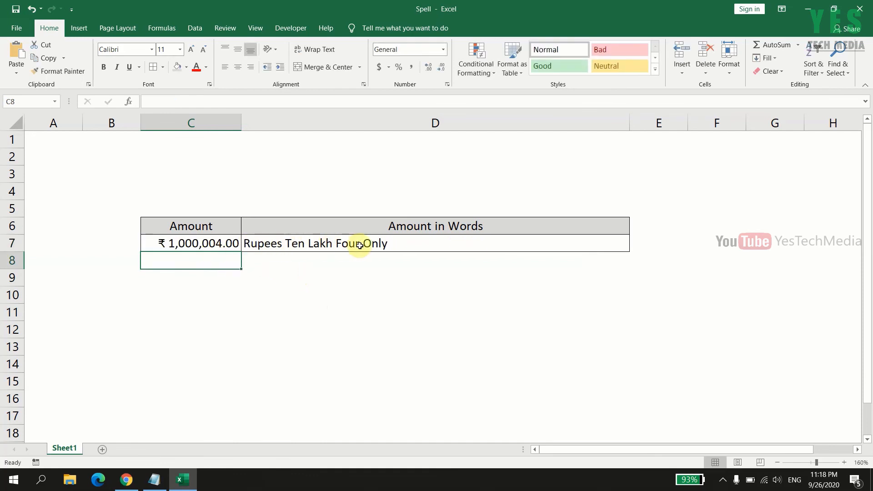
Step: Set the amount in cell C7 to 10.50 to test a value with paise, and select cell D7 to inspect its formula
left_click(228, 243)
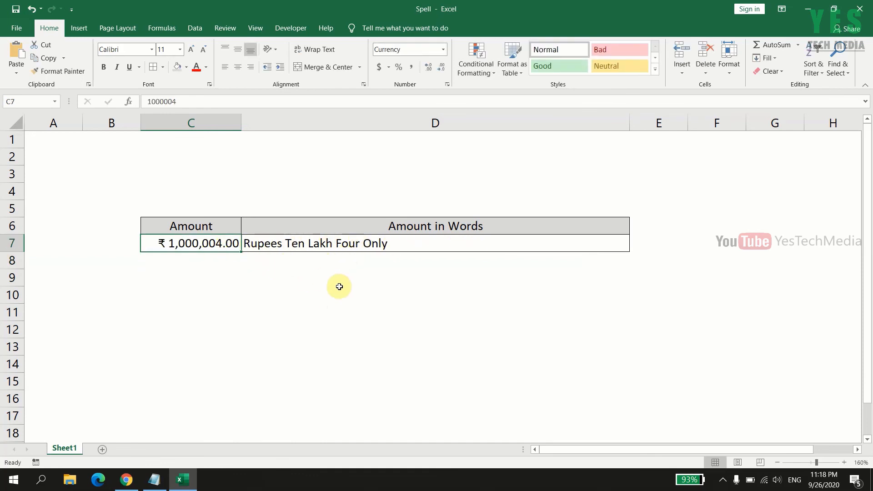
type("10.50")
key("Return")
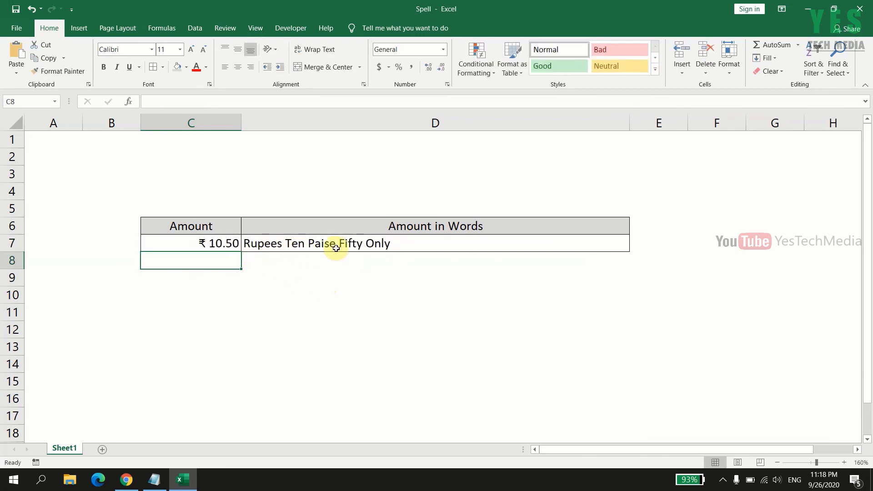
left_click(320, 271)
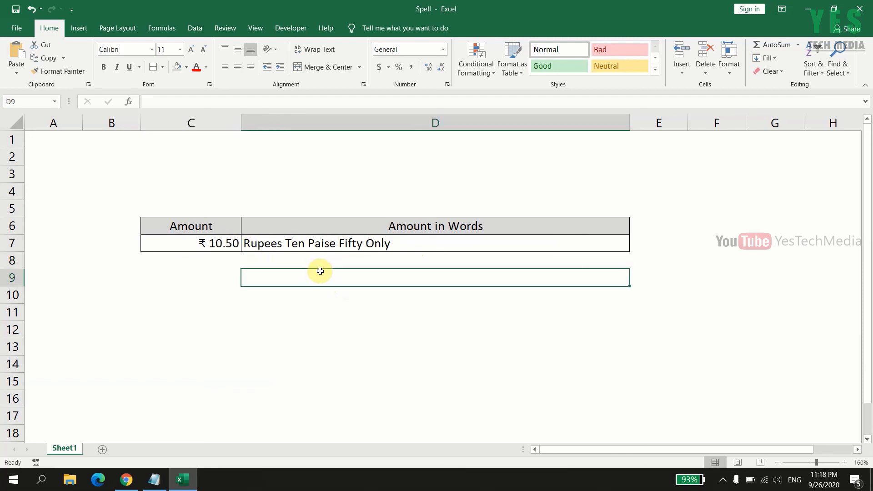
left_click(347, 244)
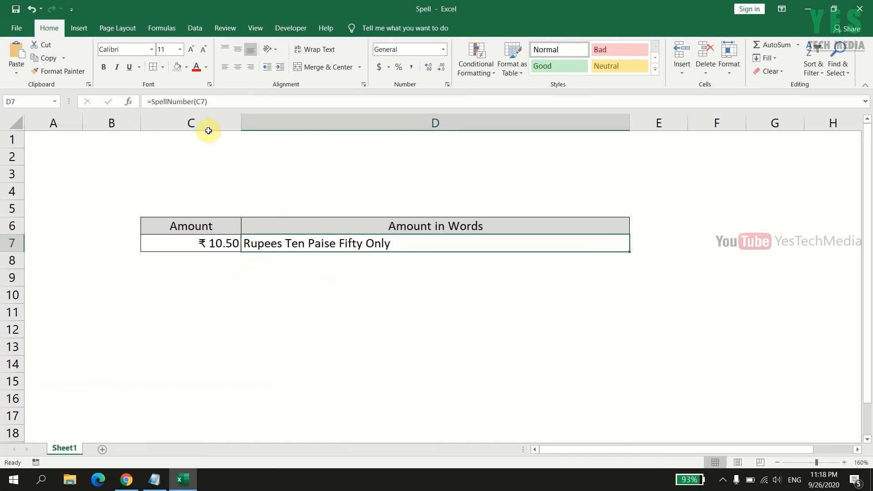